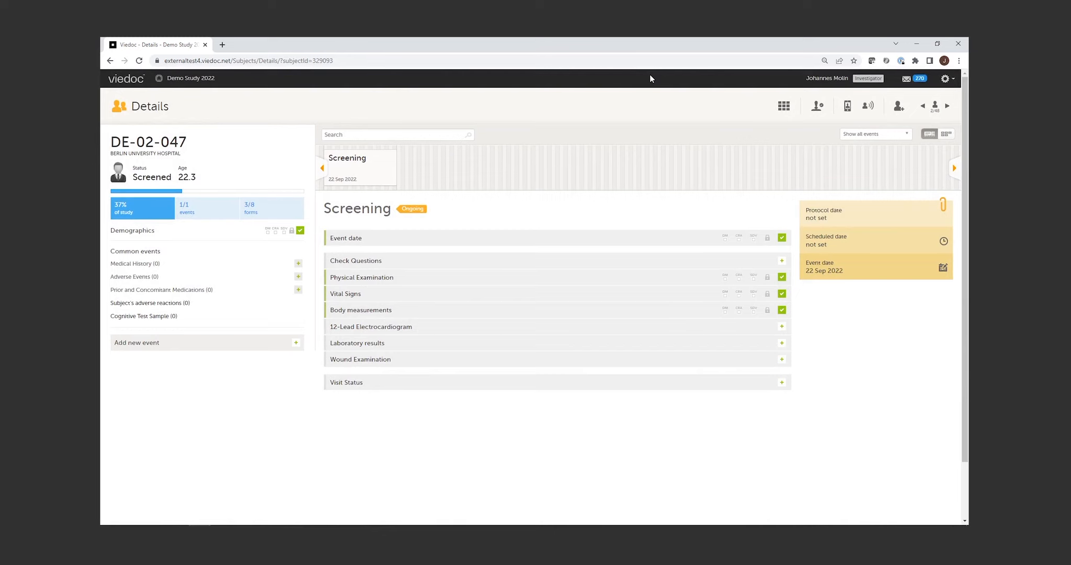
- Review the change history of the Screening event's Vital Signs form, including the heart rate change and the form history
left_click(466, 297)
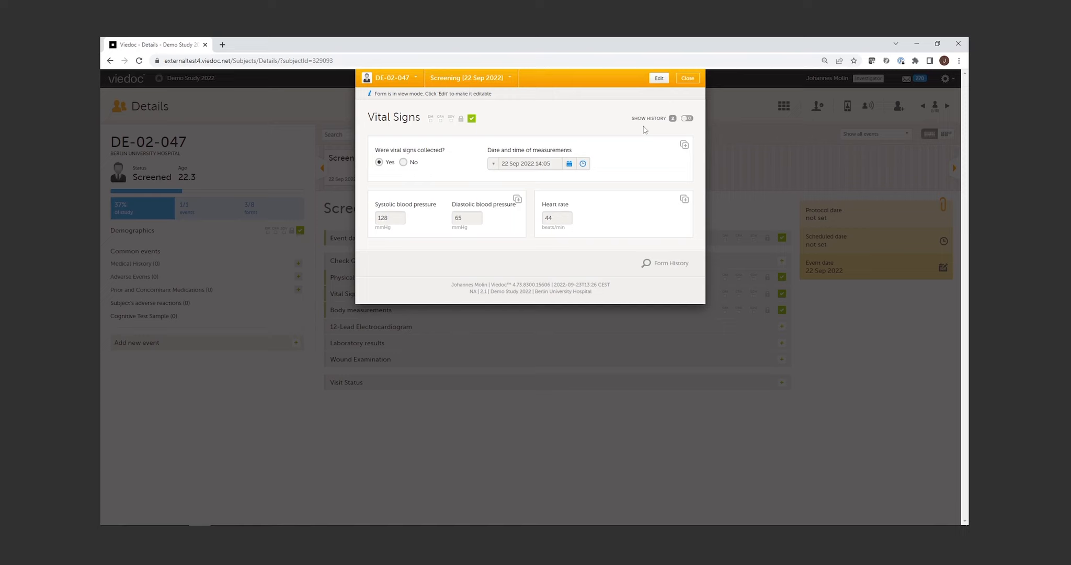
left_click(687, 119)
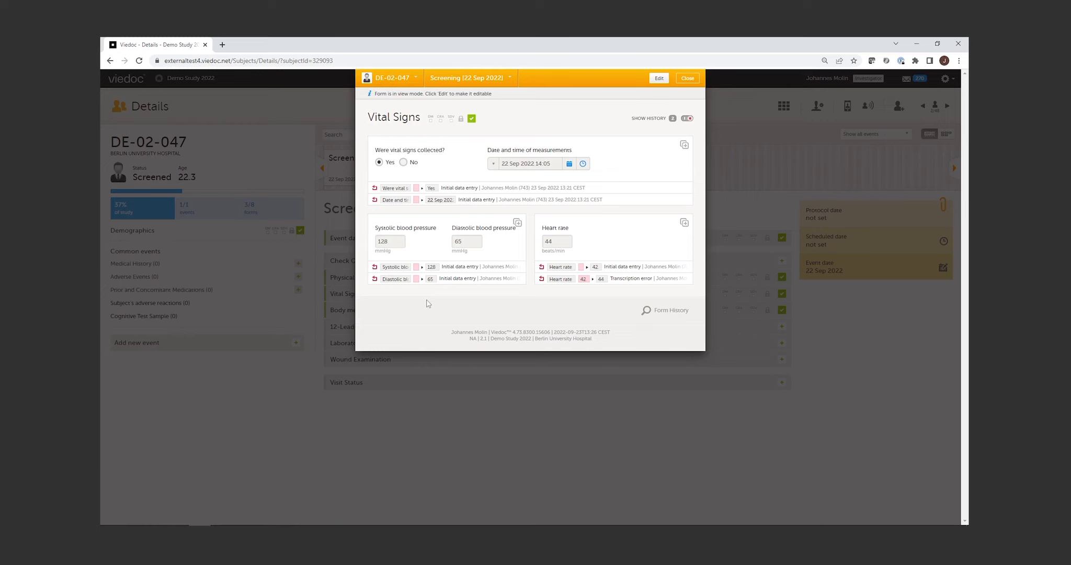
left_click(633, 279)
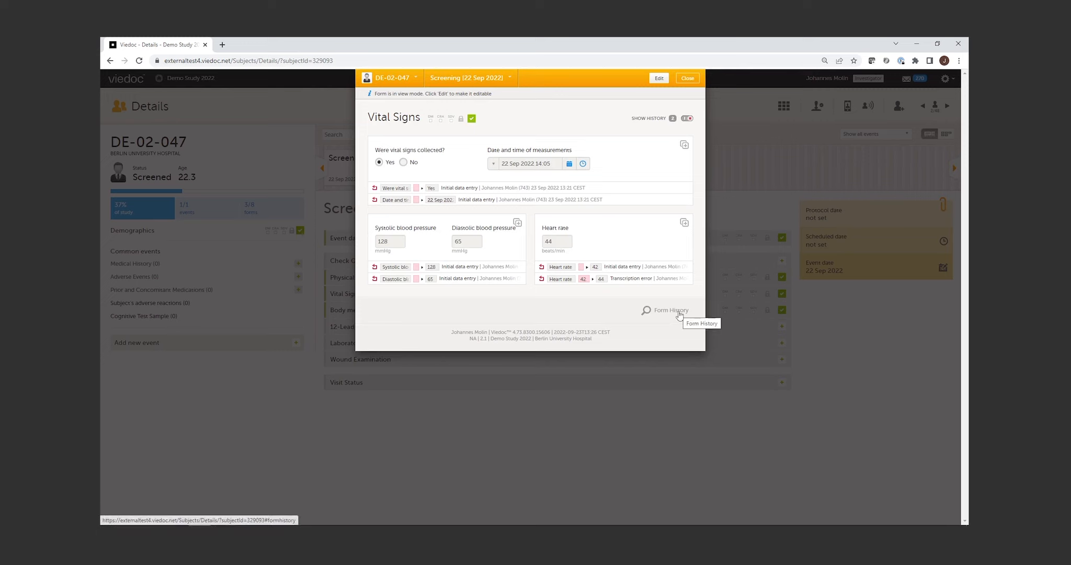
left_click(679, 312)
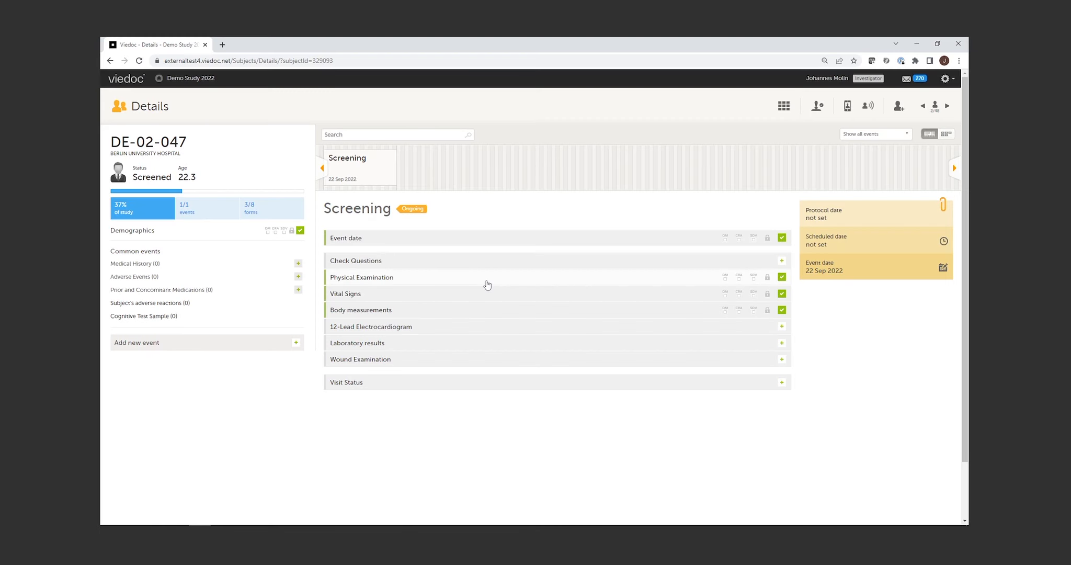
- Reset the Screening event's Physical Examination form with the reason Transcription error, and open its deleted version among the deleted forms
left_click(487, 284)
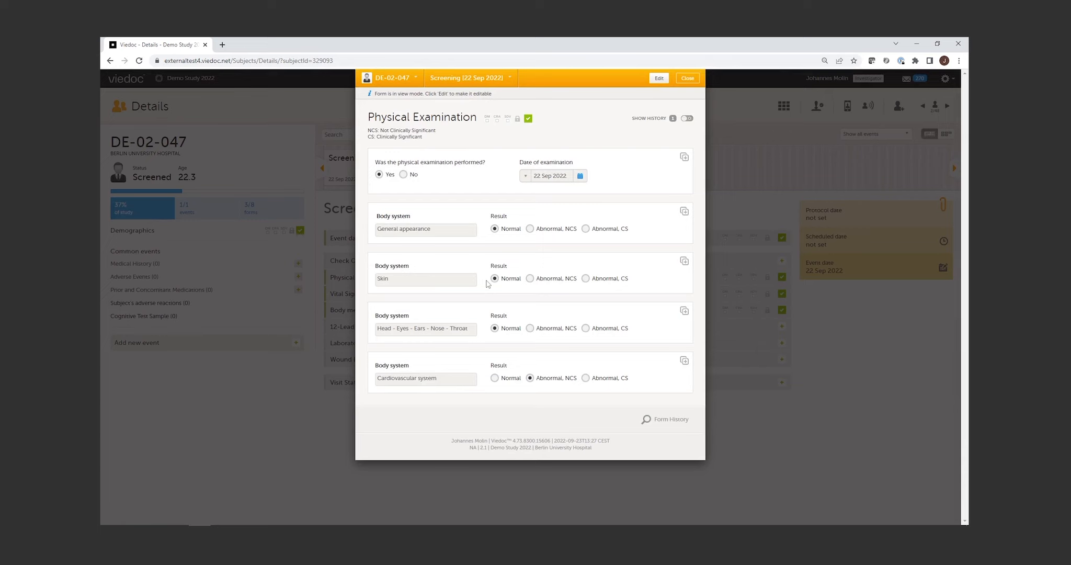
left_click(658, 79)
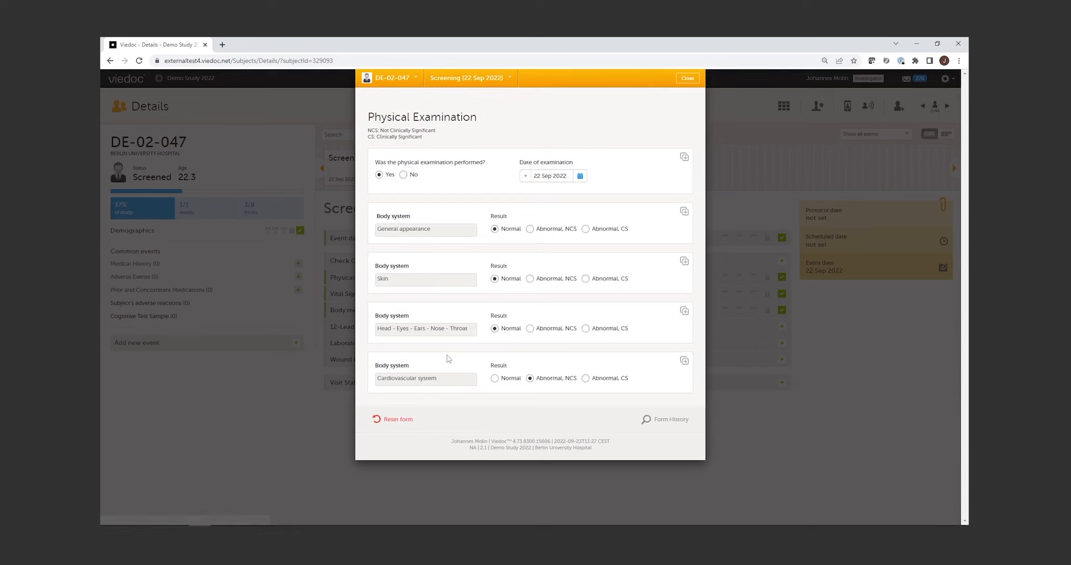
left_click(396, 422)
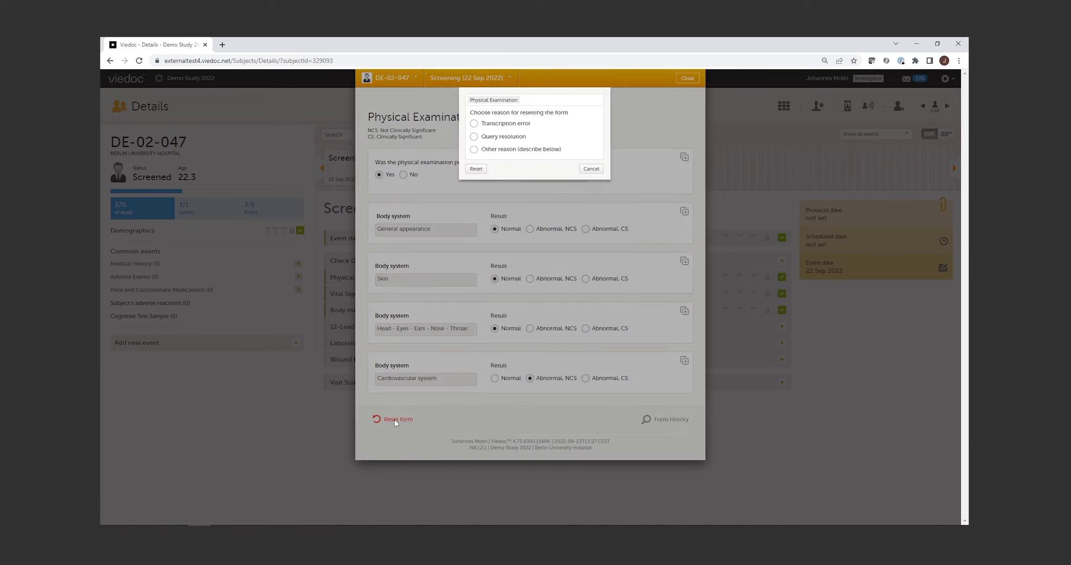
left_click(474, 124)
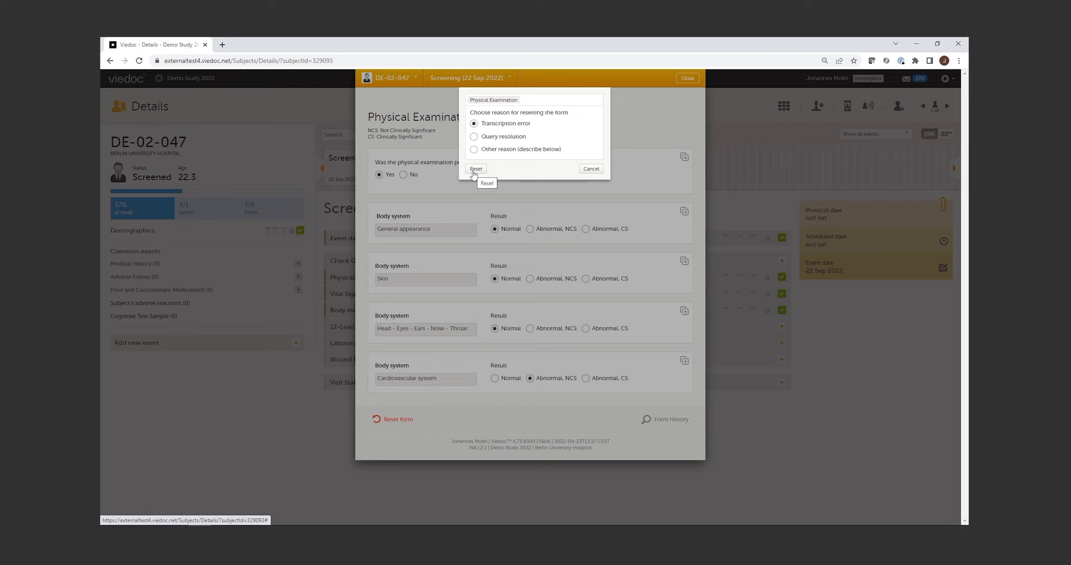
left_click(474, 170)
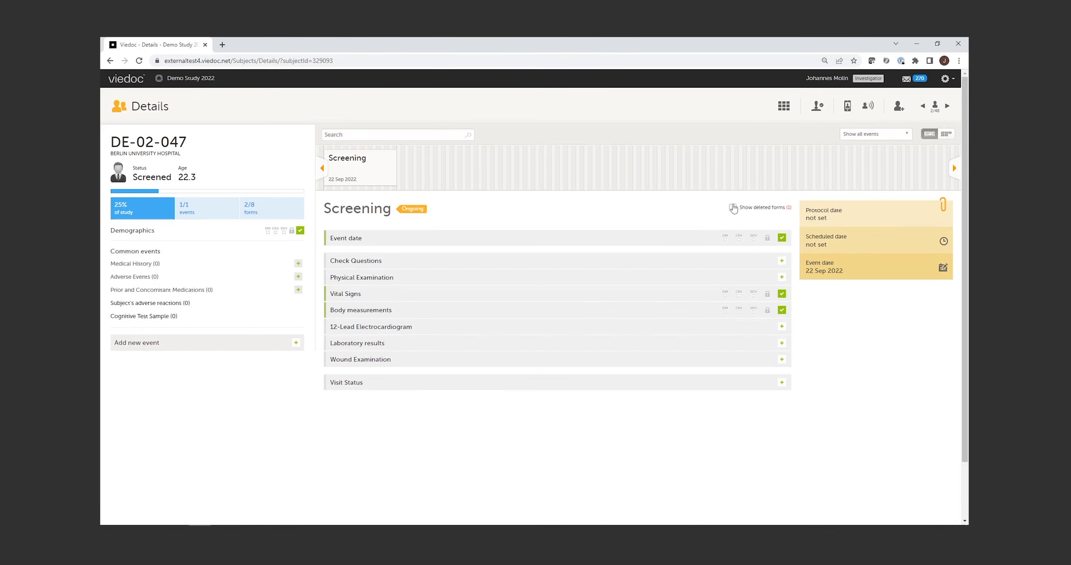
left_click(733, 208)
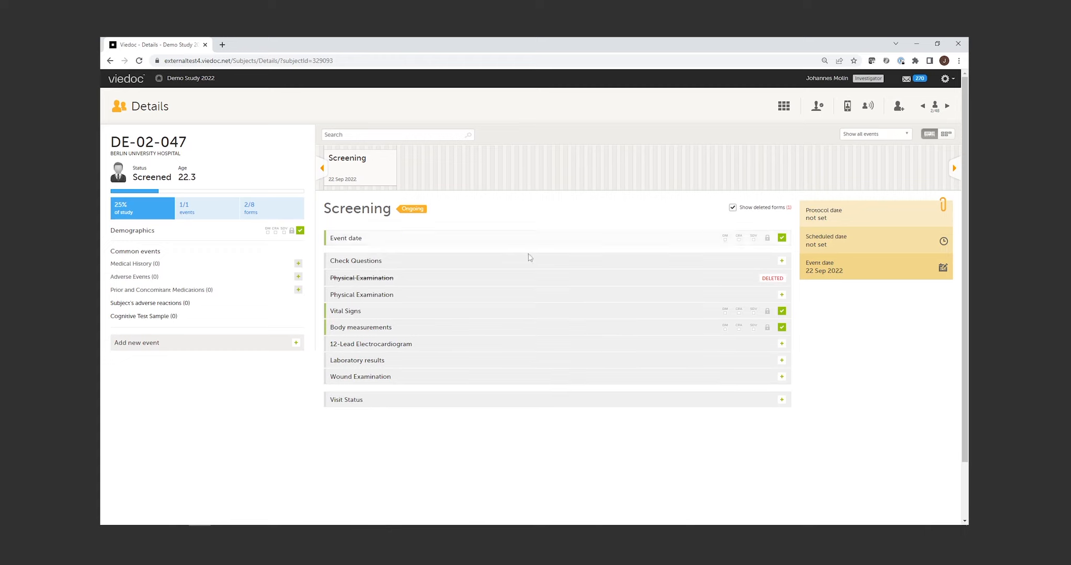
left_click(390, 280)
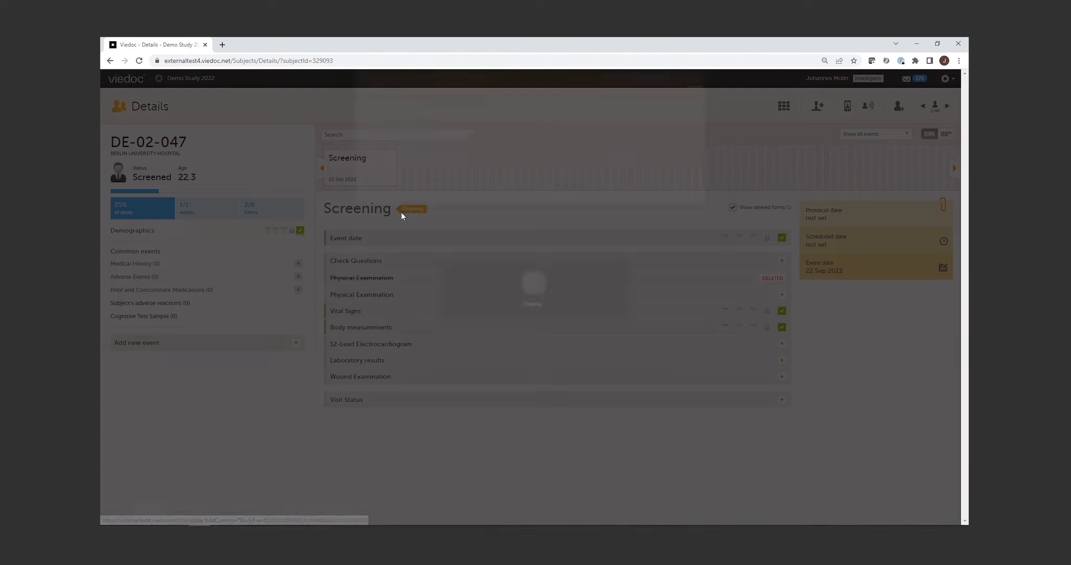
- Add a Medical History event described as pneumonia reported by the named person, starting Aug 2022 with day unknown, marked ongoing, and save it
left_click(498, 153)
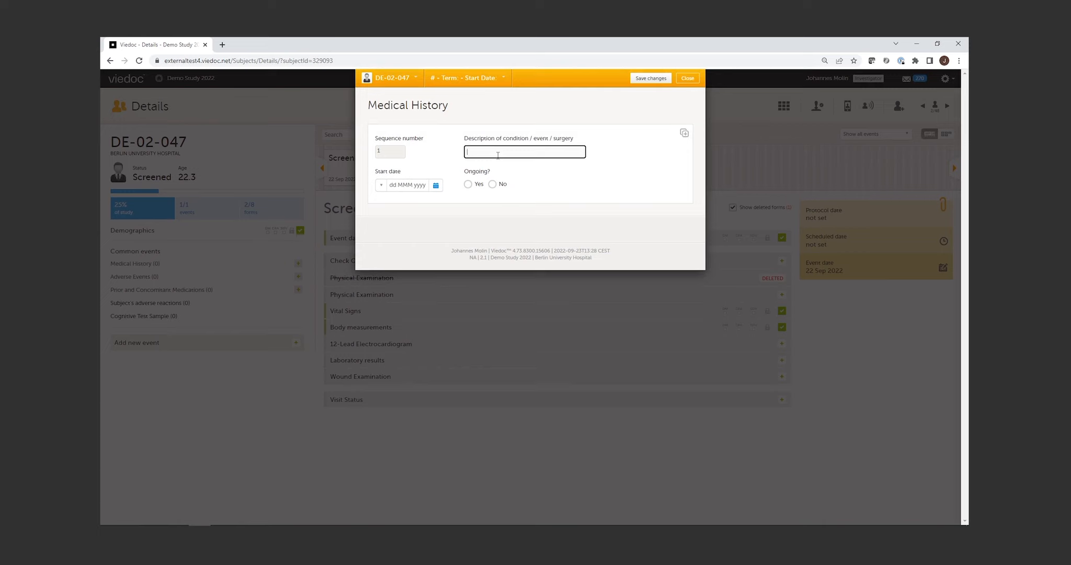
type("Pneumonia re")
left_click(382, 185)
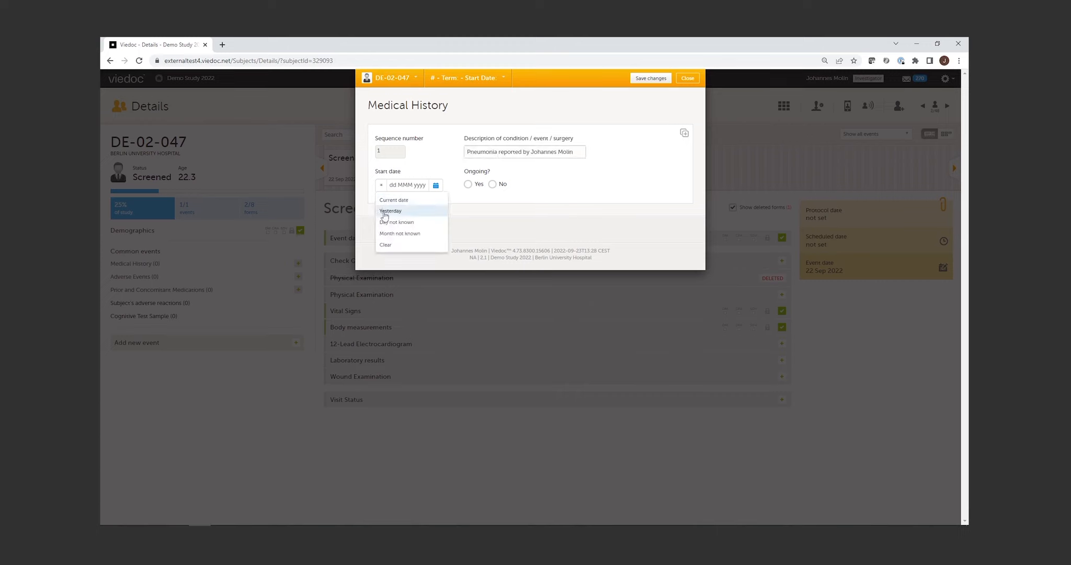
left_click(390, 228)
left_click(436, 185)
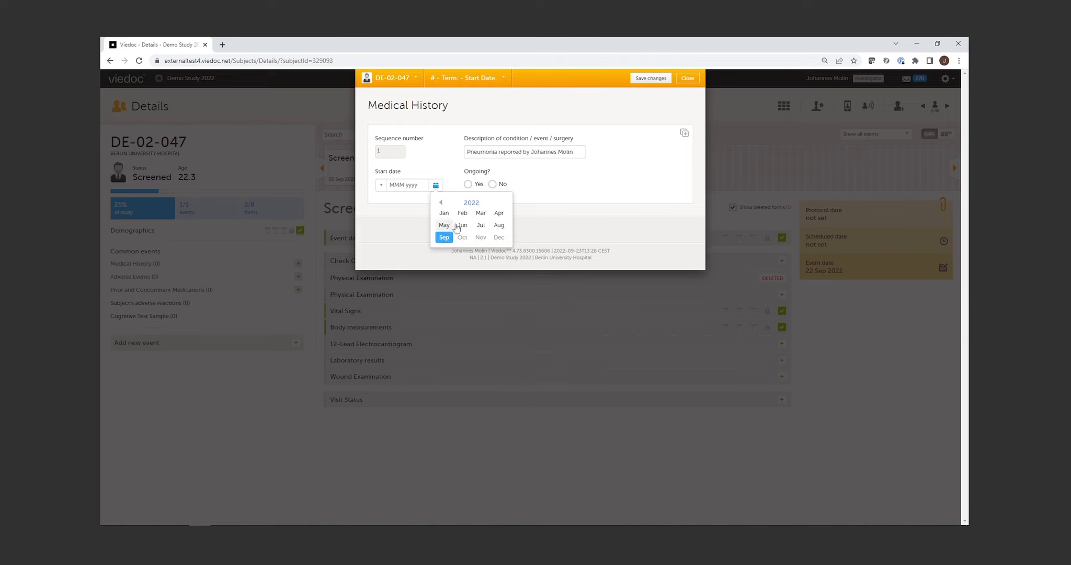
left_click(499, 225)
left_click(467, 185)
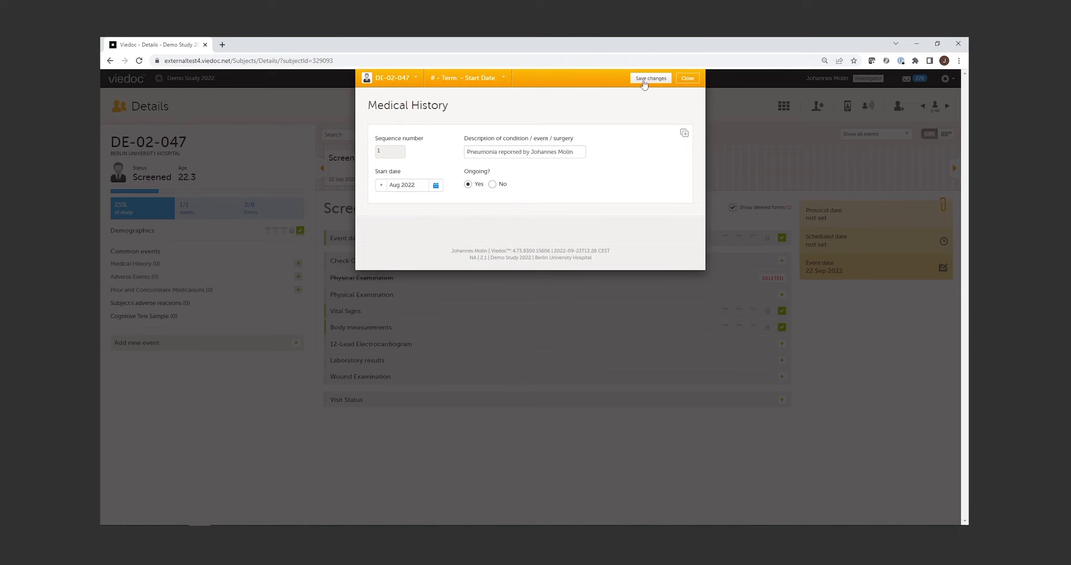
left_click(653, 79)
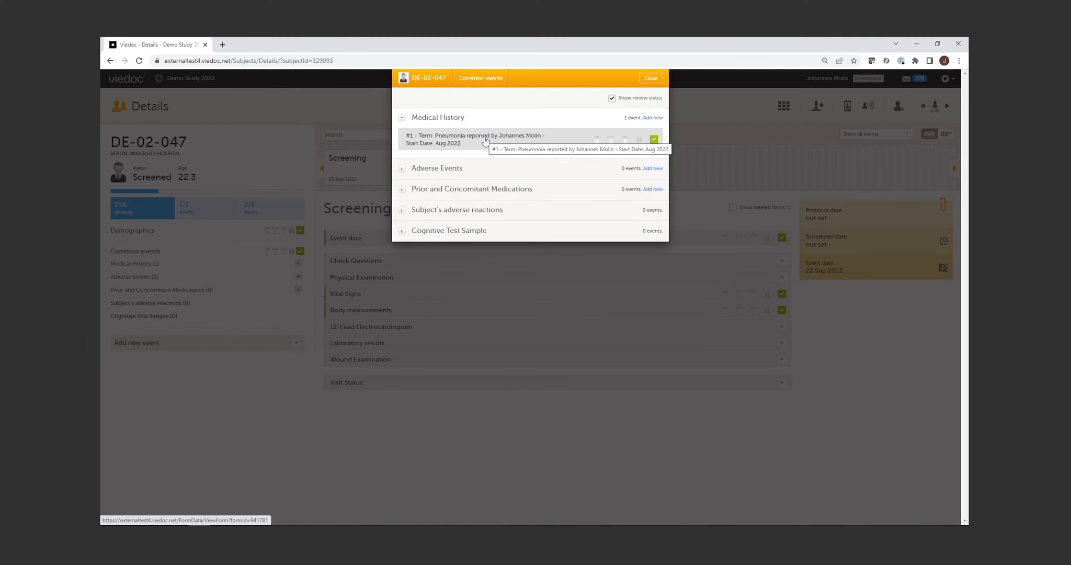
- Shorten the Medical History event's description to "Pneumonia", give Transcription error as the reason, and save the changes
left_click(485, 138)
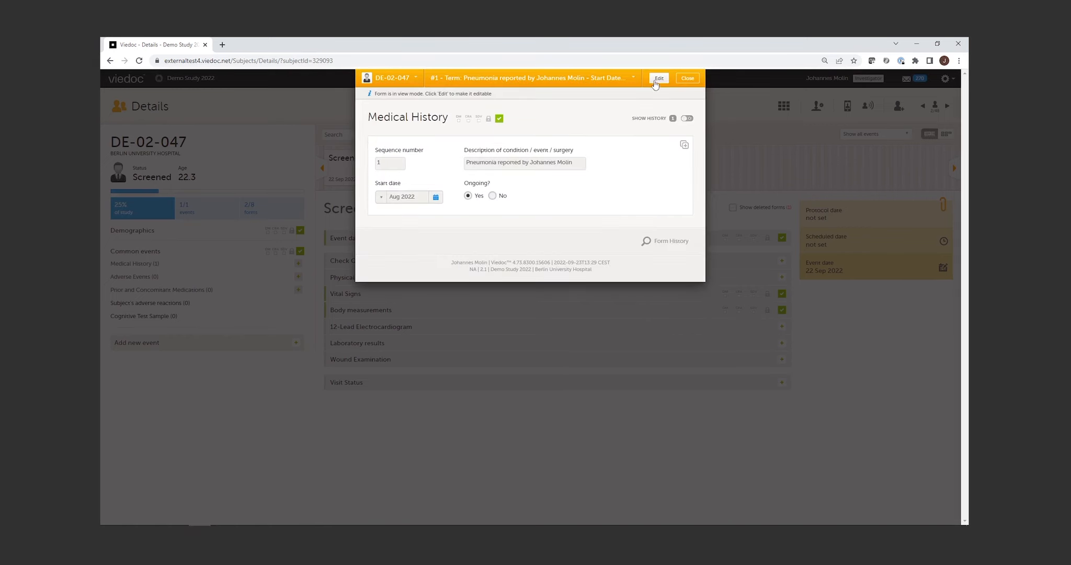
left_click(653, 80)
left_click_drag(500, 164, 750, 182)
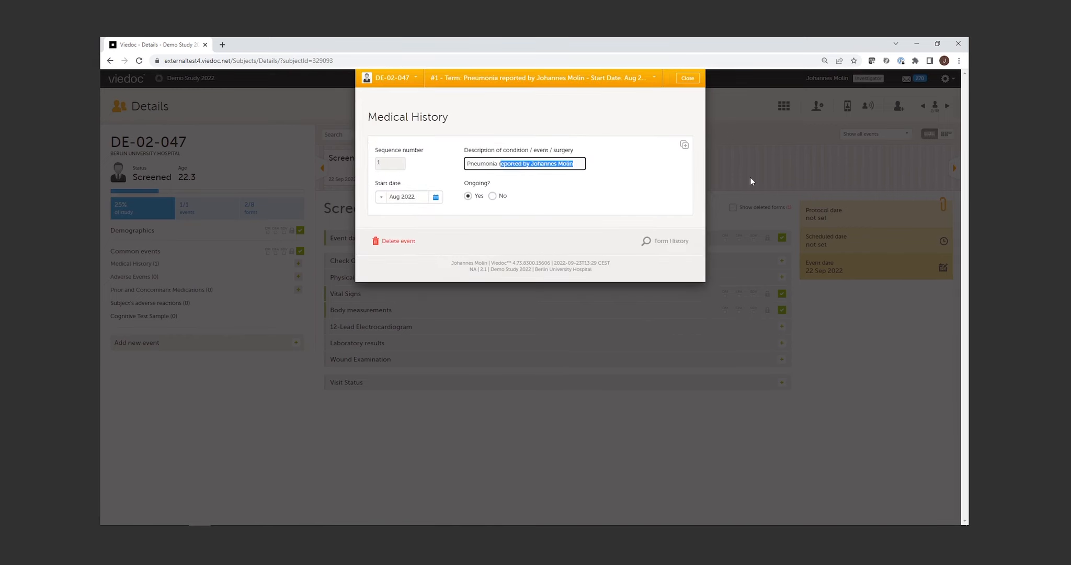
key("BackSpace")
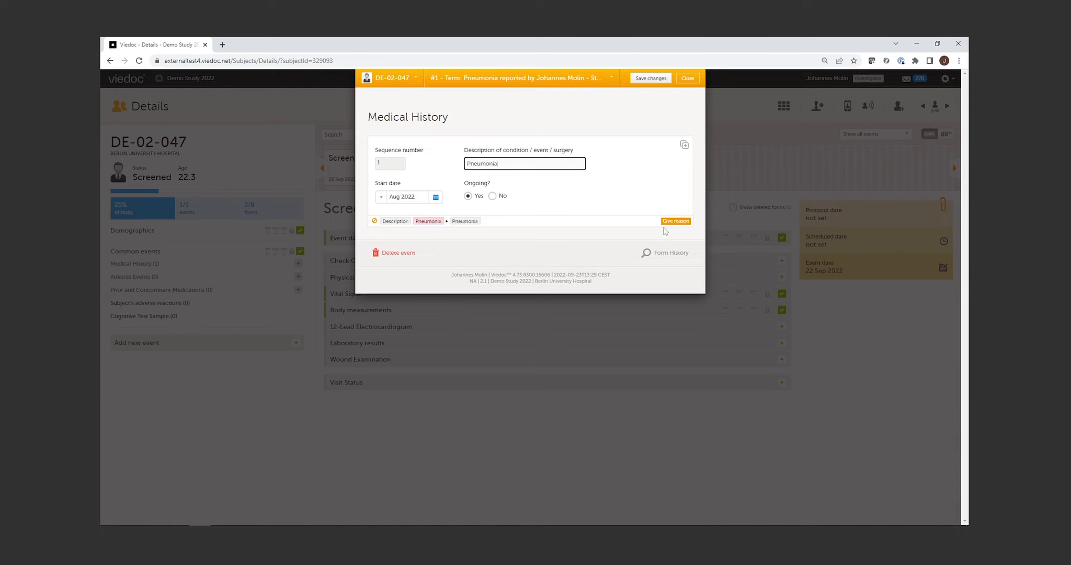
left_click(667, 221)
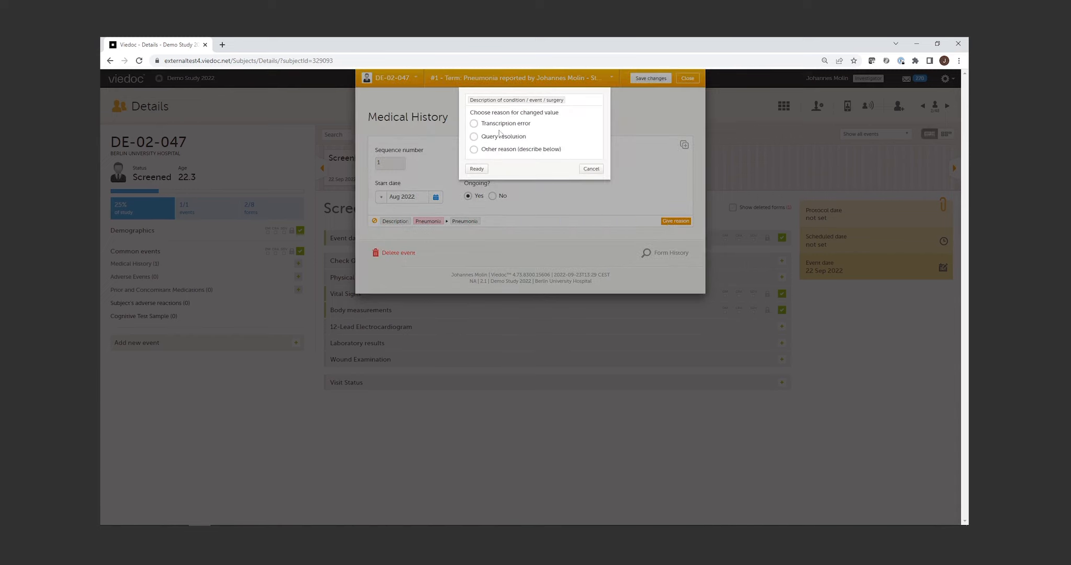
left_click(476, 168)
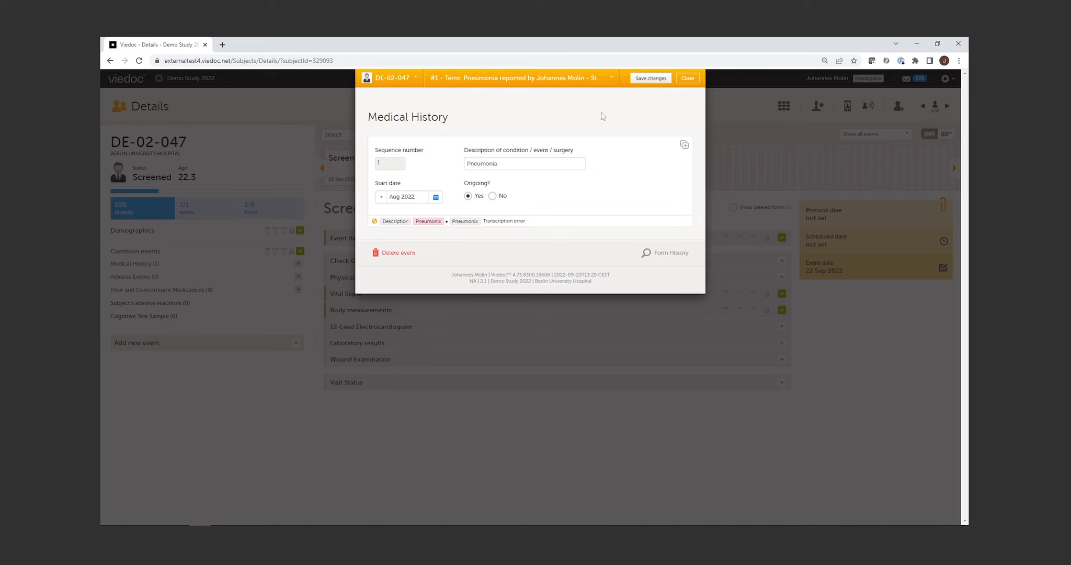
left_click(654, 78)
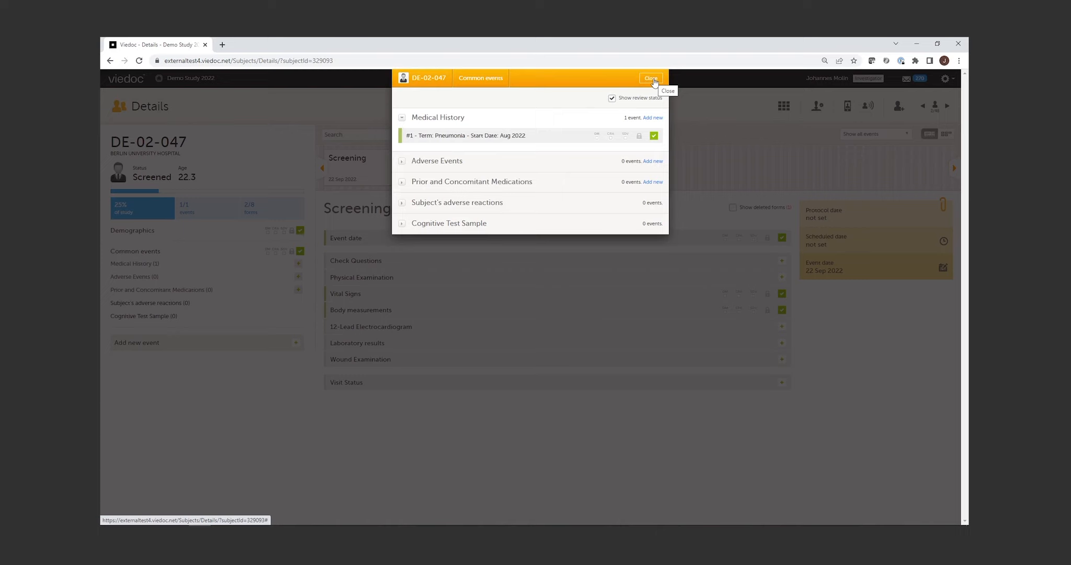
- Show the history of the Pneumonia event and open the details of its changed description value
left_click(461, 137)
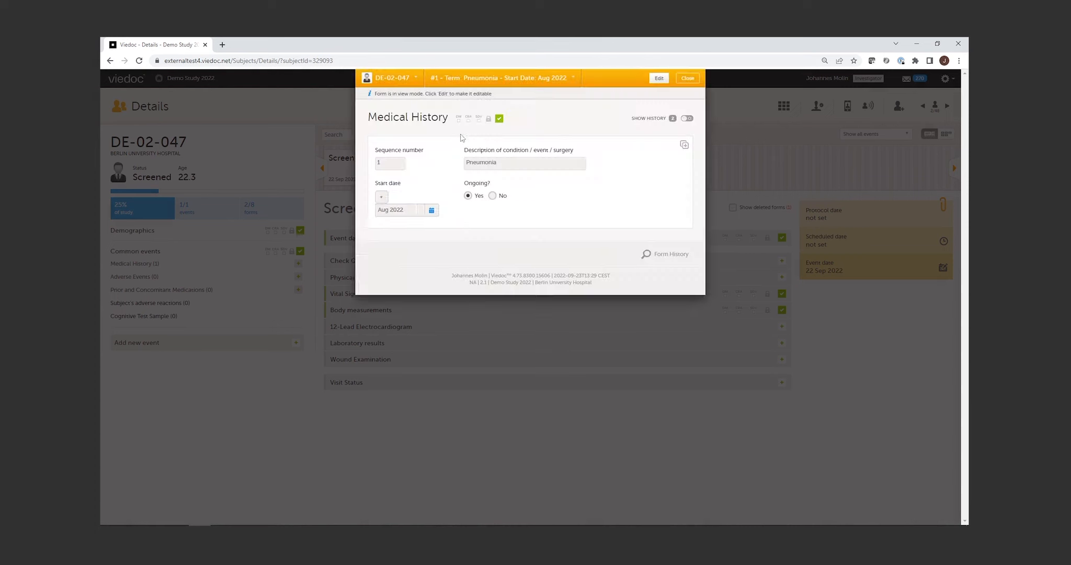
left_click(688, 120)
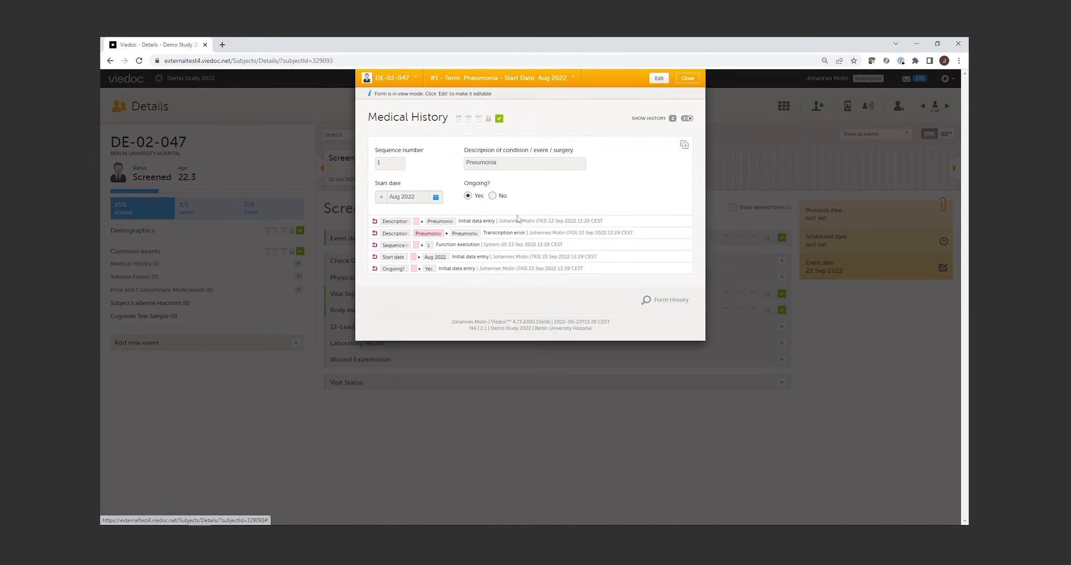
left_click(473, 235)
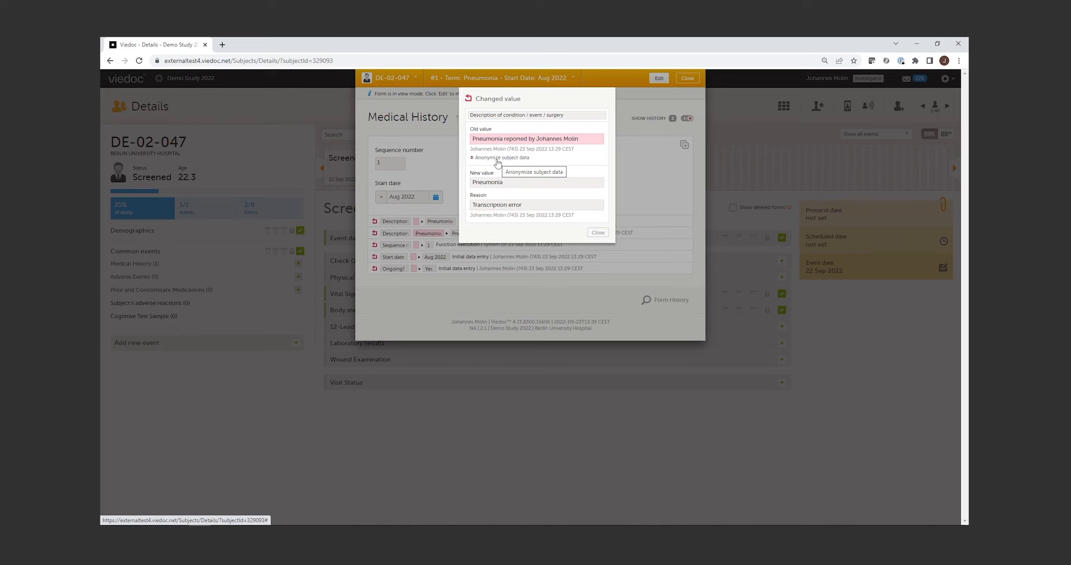
- Anonymize the old description value in the Pneumonia event's history, filling in the account password from the password manager
left_click(497, 158)
left_click(476, 168)
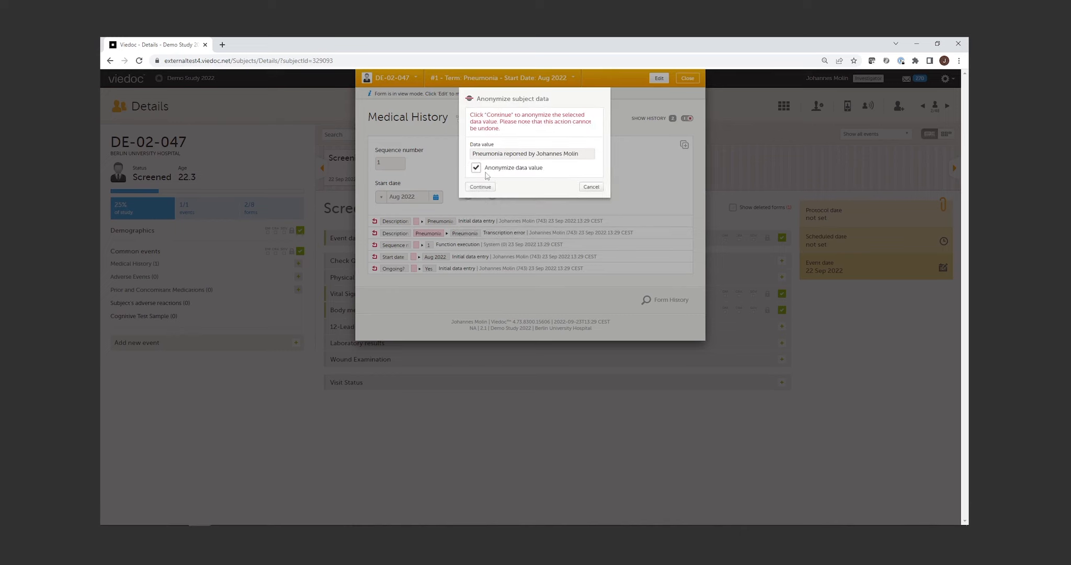
left_click(480, 187)
left_click(492, 213)
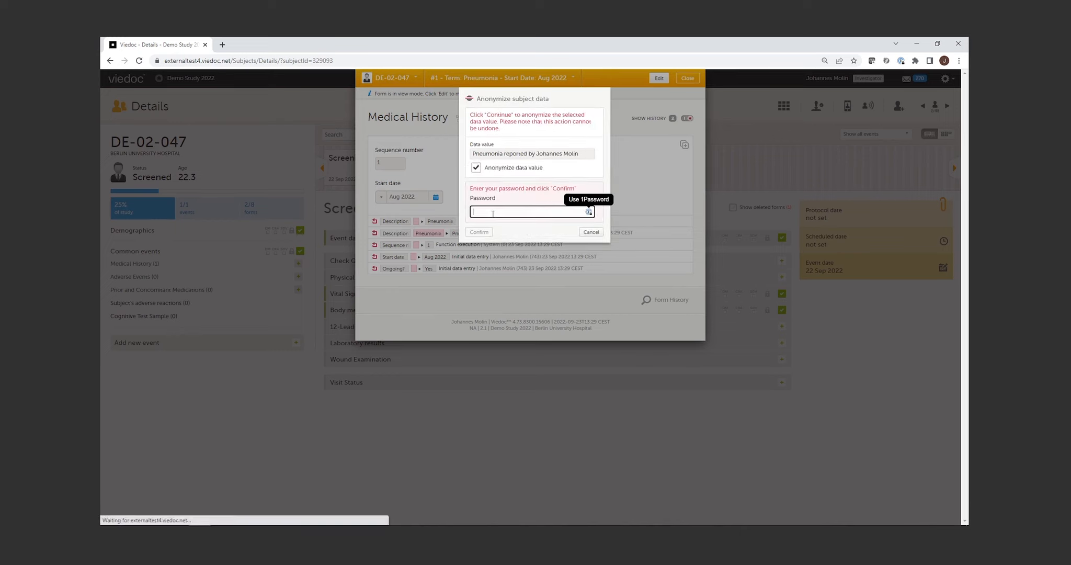
left_click(589, 211)
left_click(497, 238)
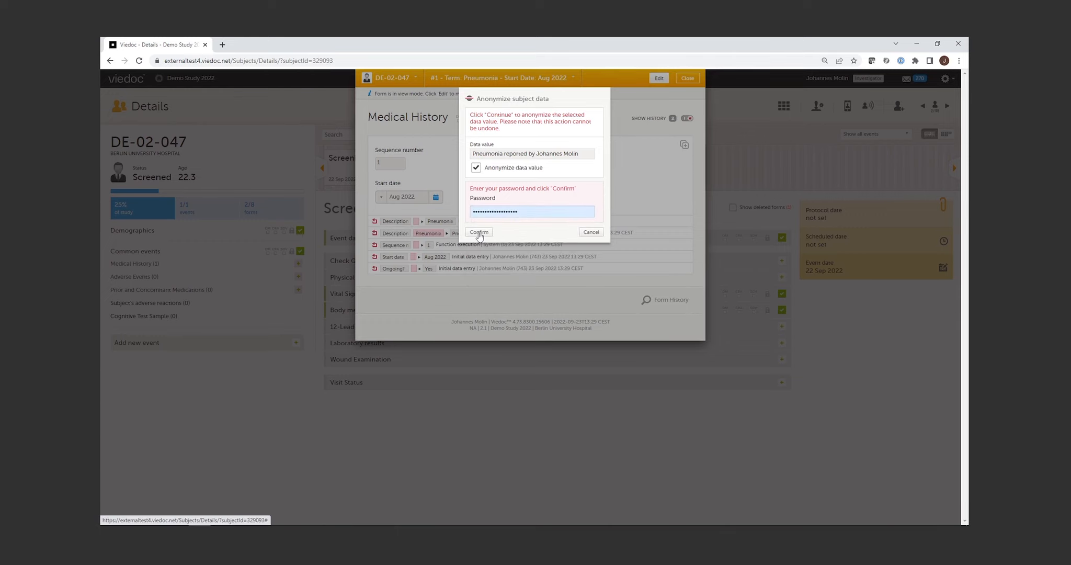